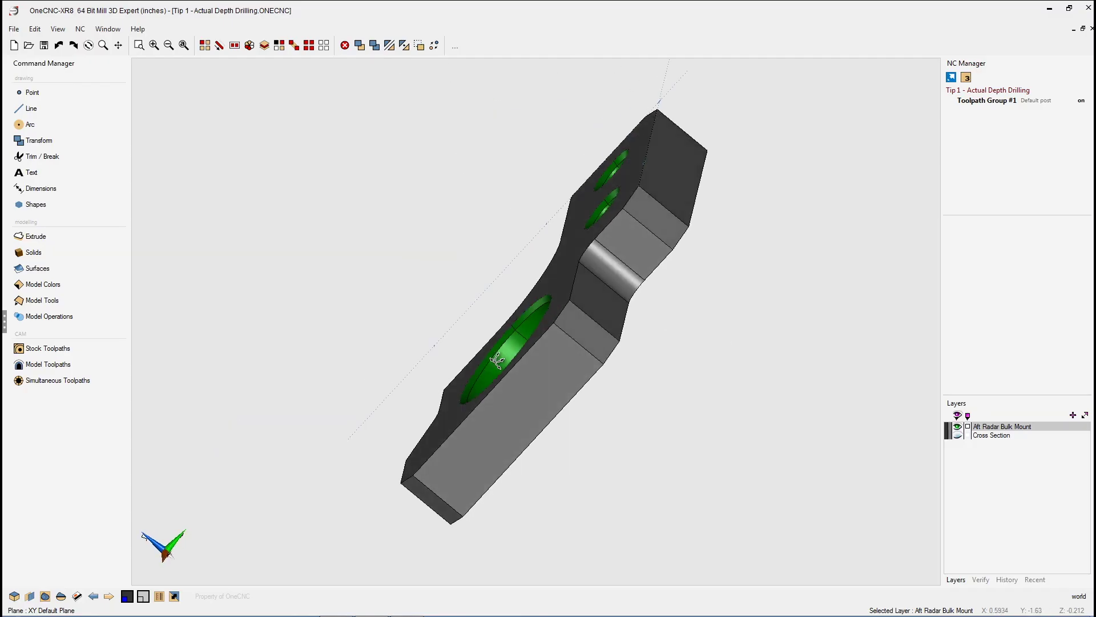
- Orbit the part so its top face shows, and display the Stock Toolpaths operations
mouse_move(605, 365)
middle_down()
mouse_move(675, 402)
mouse_move(628, 345)
mouse_move(530, 307)
mouse_move(479, 306)
mouse_move(599, 367)
mouse_move(605, 347)
middle_up()
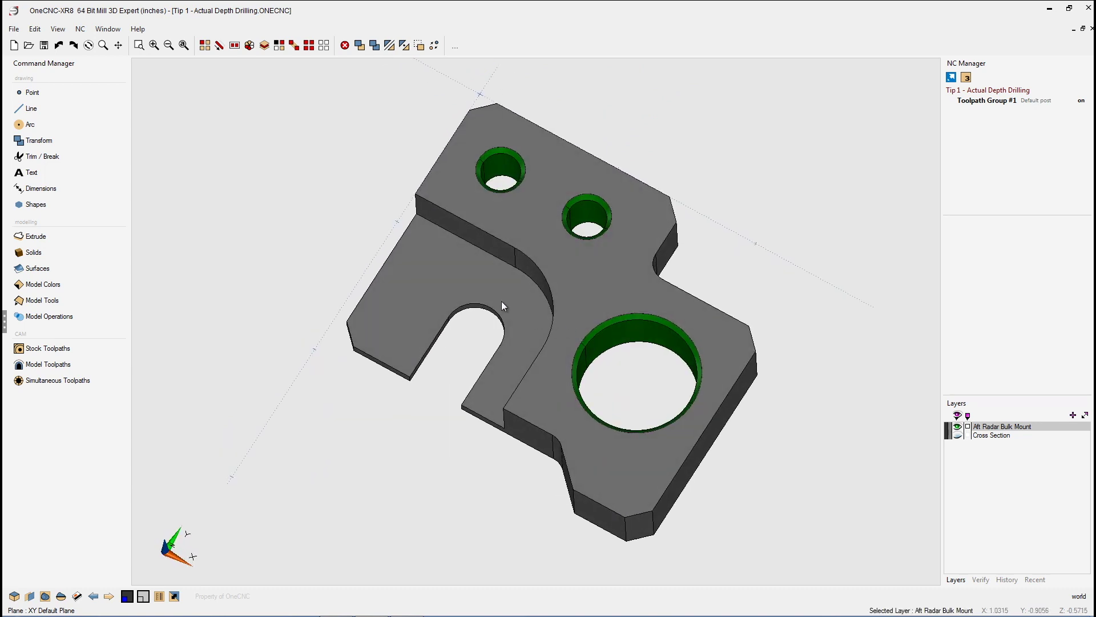
click(32, 350)
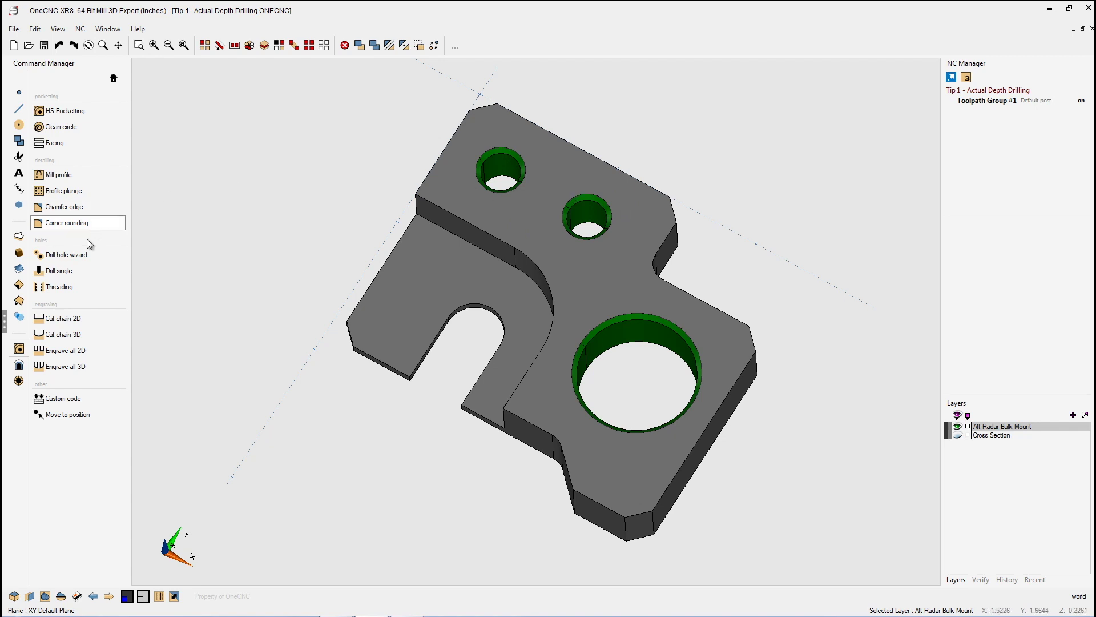
- Pick both small holes by arc centre as single-drill positions and open the Drilling Cycle dialog
click(69, 272)
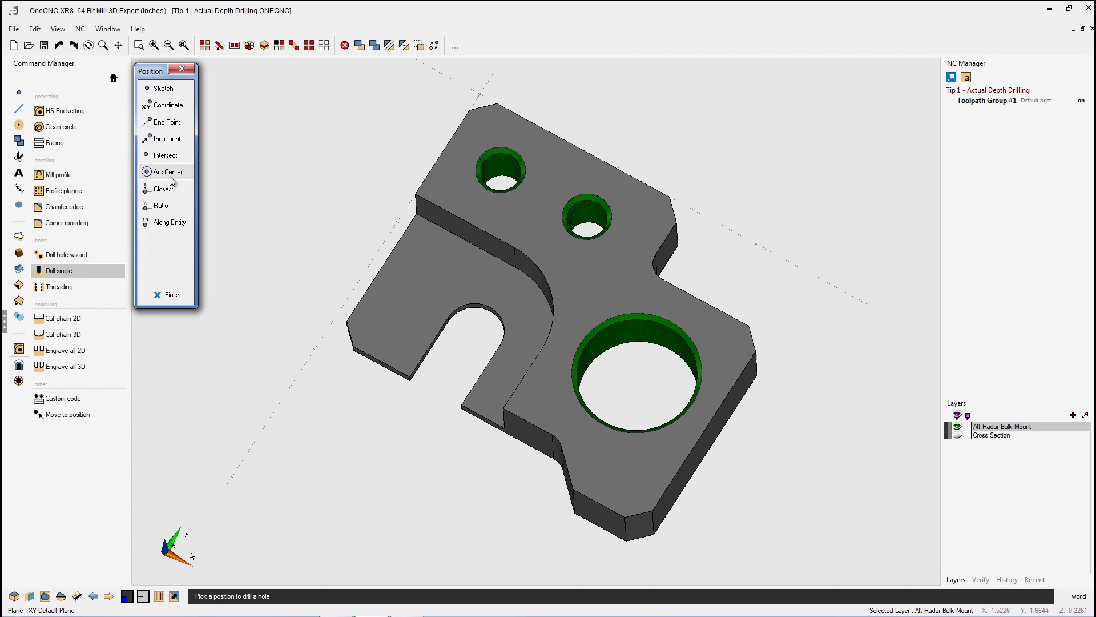
click(171, 174)
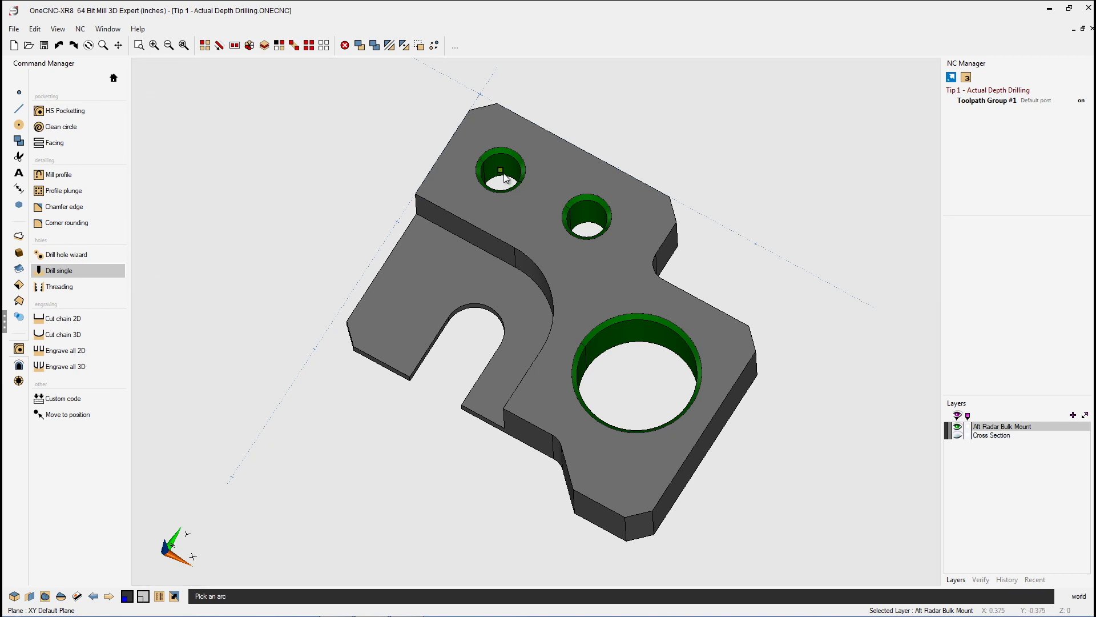
click(587, 219)
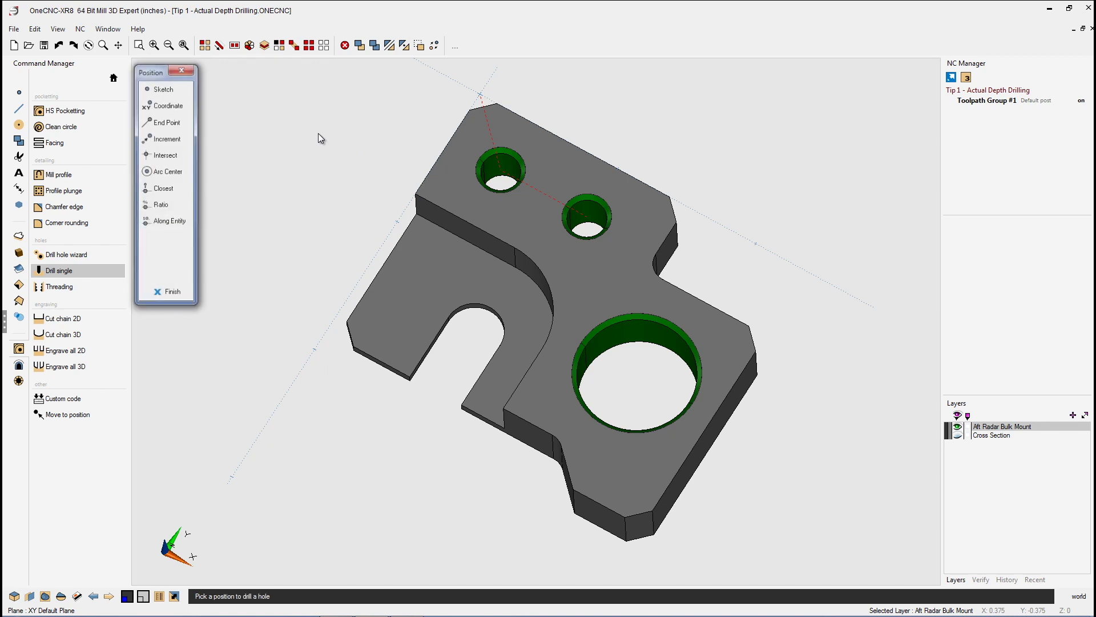
right_click(212, 299)
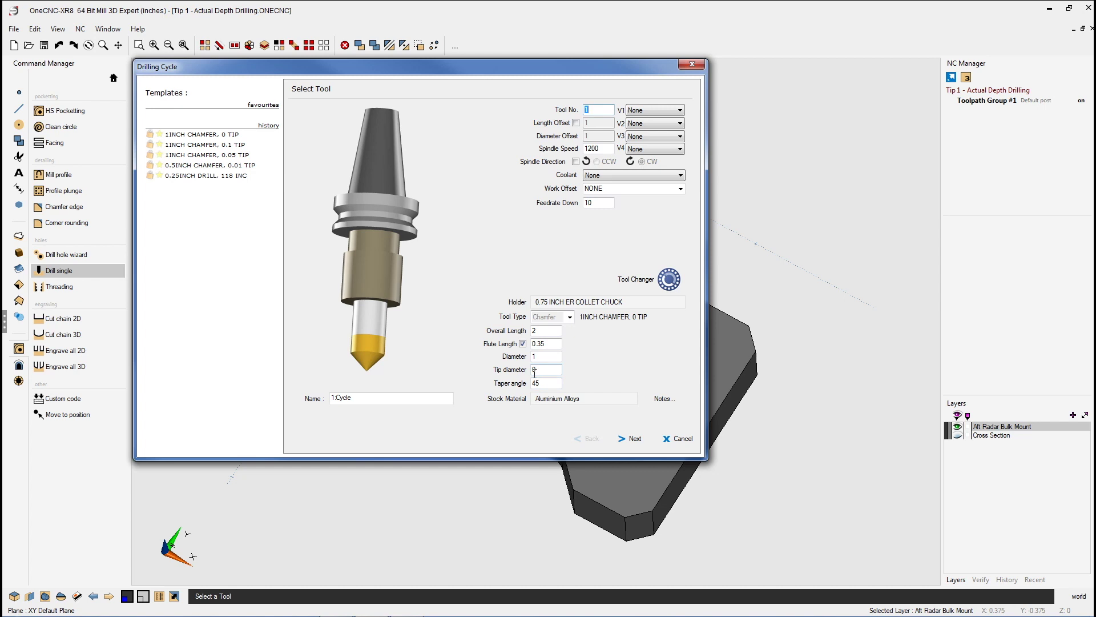
- Set Final Z to -0.155 and finish the G81 Drilling Cycle, Spot Boring on the small holes
click(635, 438)
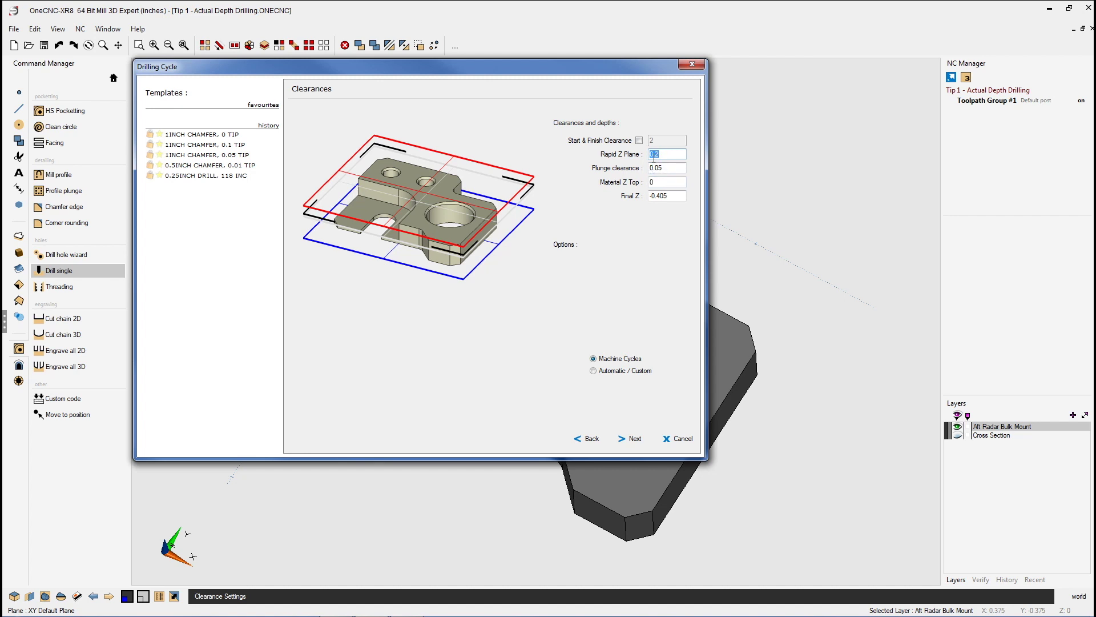
drag(680, 195, 646, 197)
key(BackSpace)
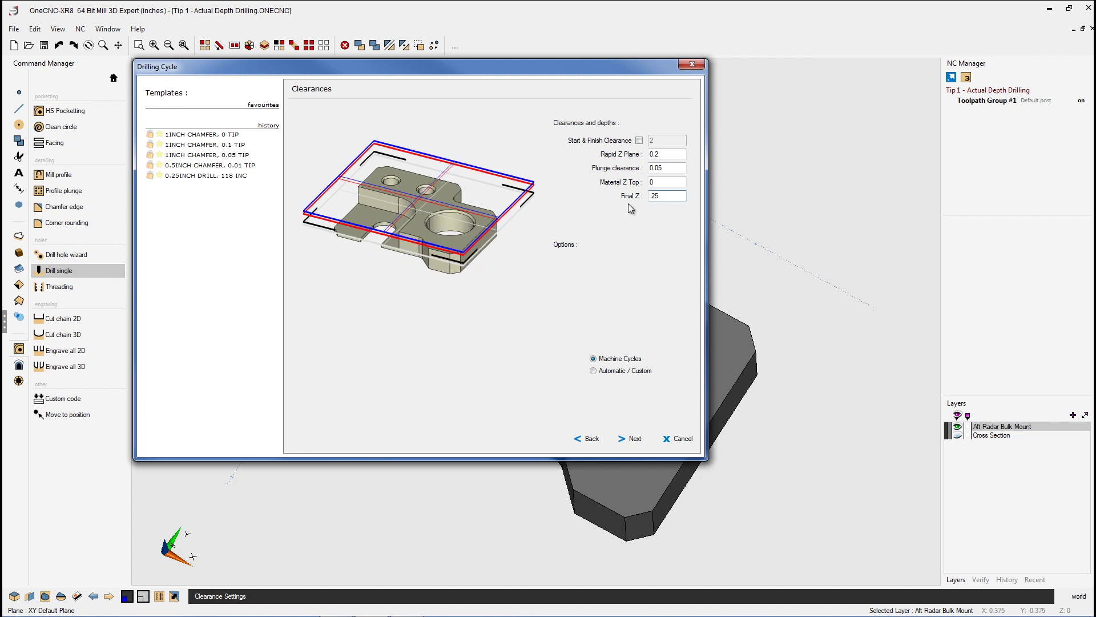
text(2)
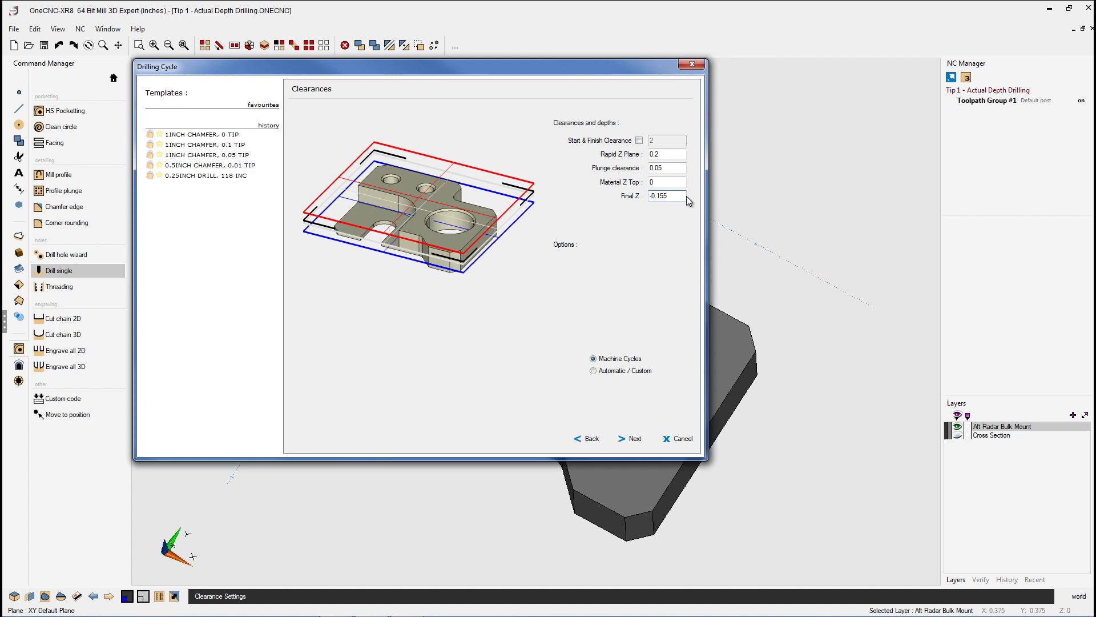
click(594, 371)
click(635, 438)
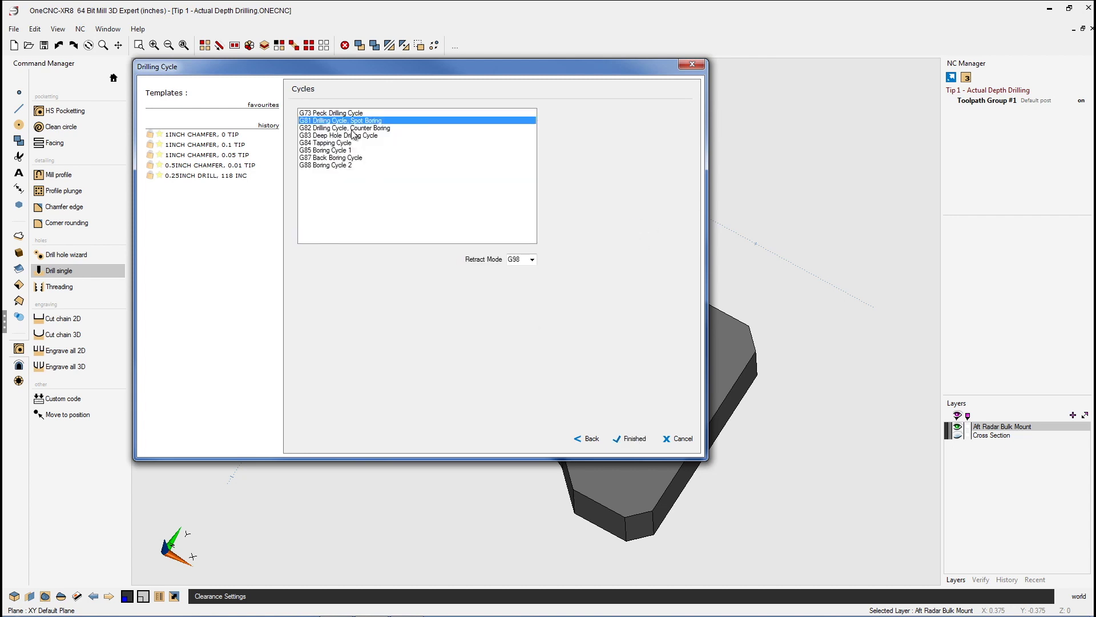
click(633, 438)
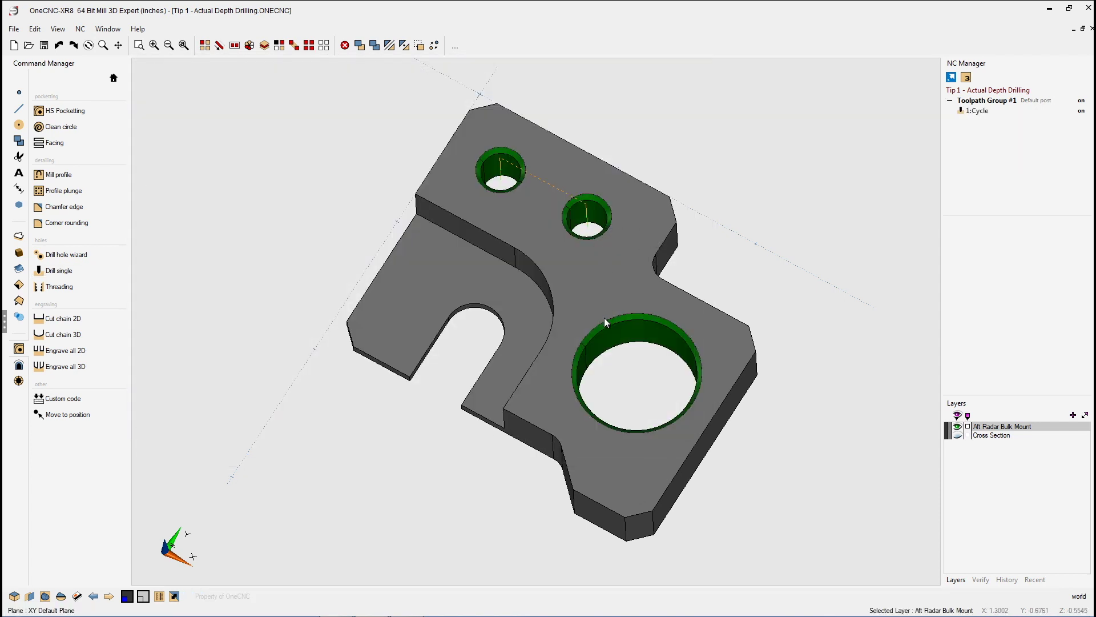
- Pick the large hole's arc centre as a single-drill position for the 2:Cycle drilling setup
middle_drag(604, 317, 632, 318)
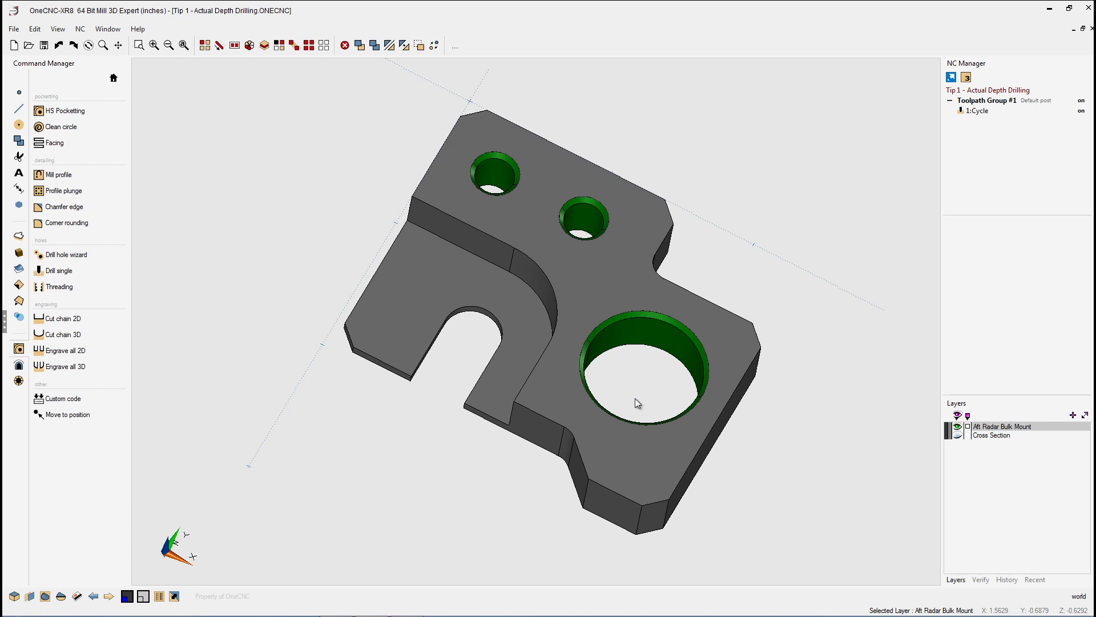
click(70, 270)
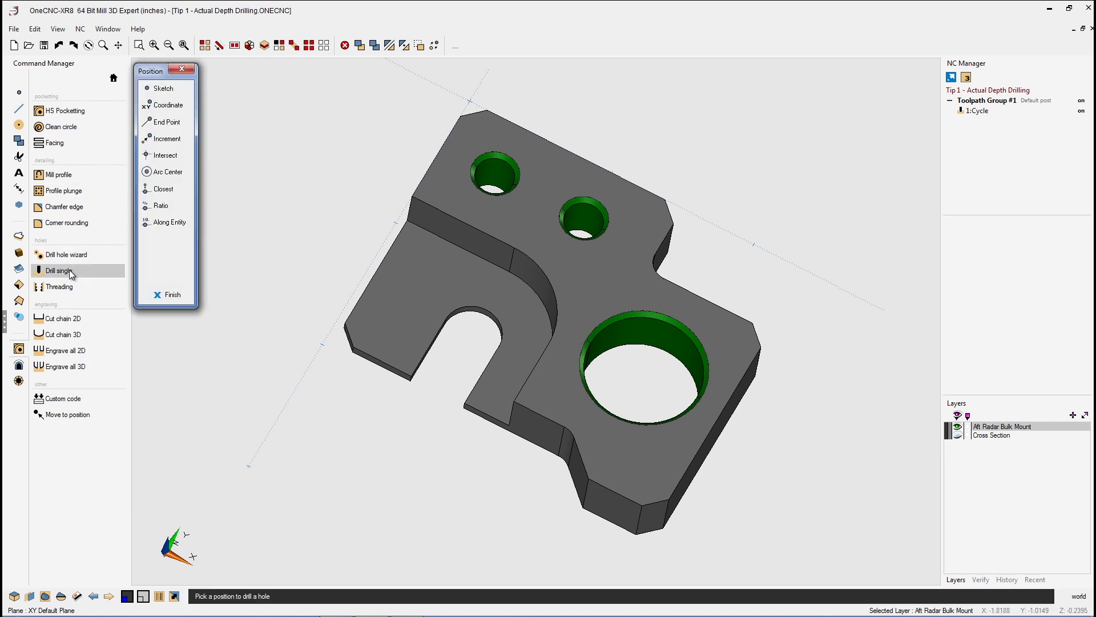
click(164, 171)
click(649, 368)
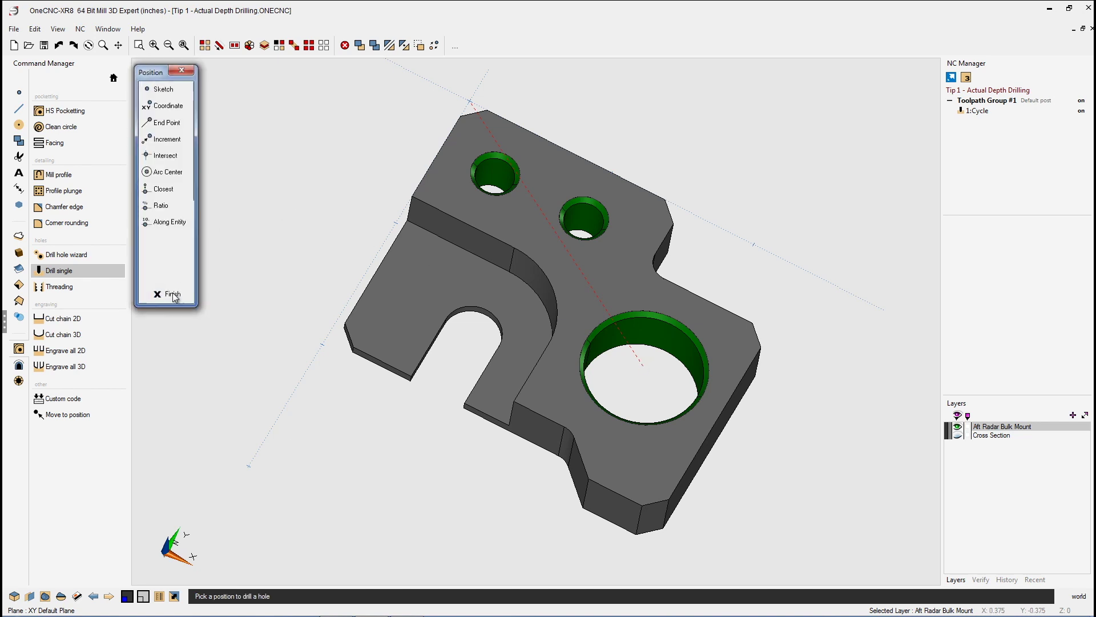
click(173, 292)
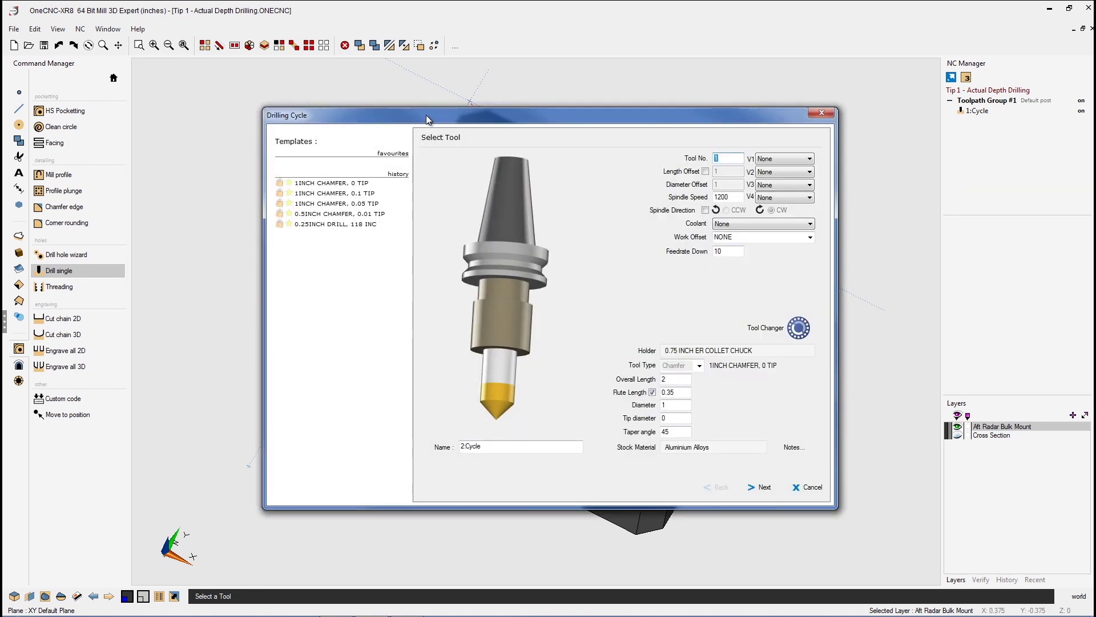
drag(422, 114, 290, 67)
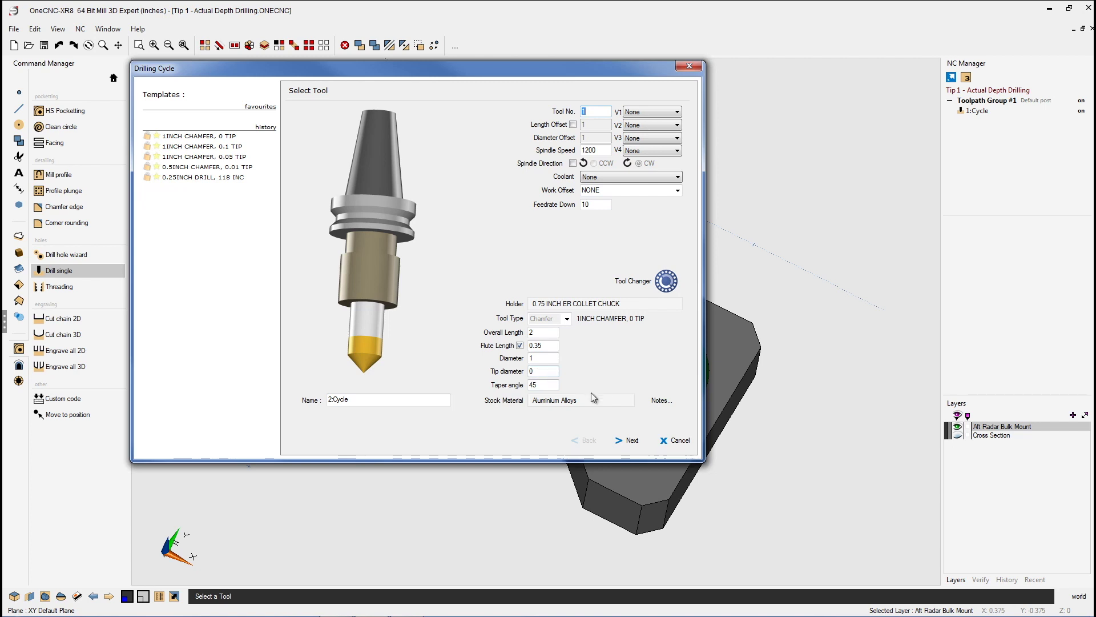
- Enter Final Z as .75/2 (0.375), then add .03 and negate it to get -0.405
click(628, 440)
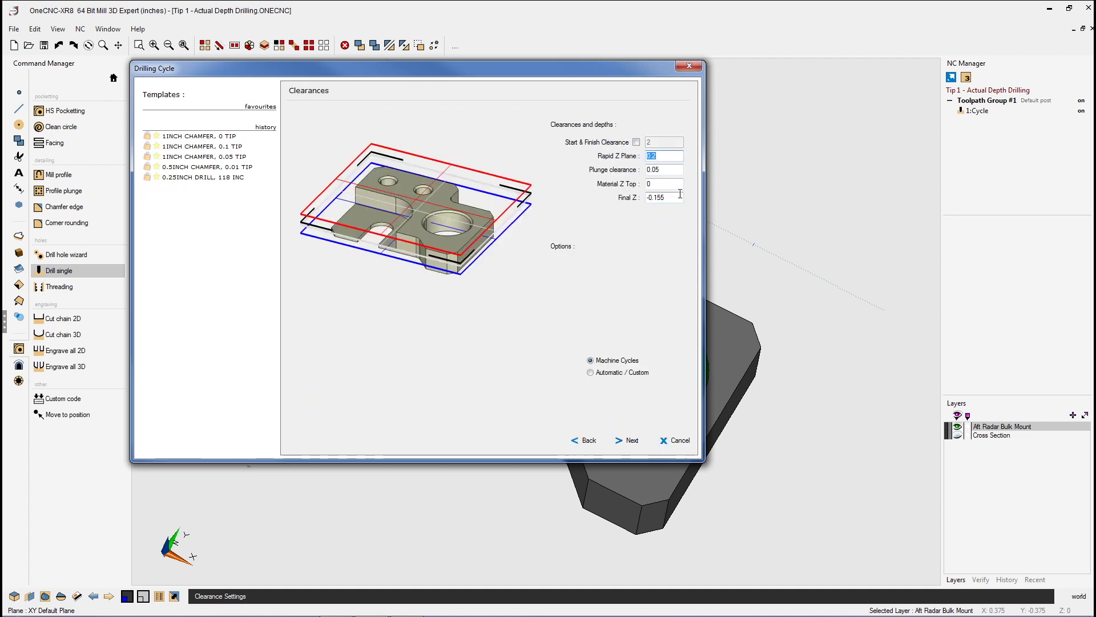
double_click(656, 197)
key(BackSpace)
text(.75)
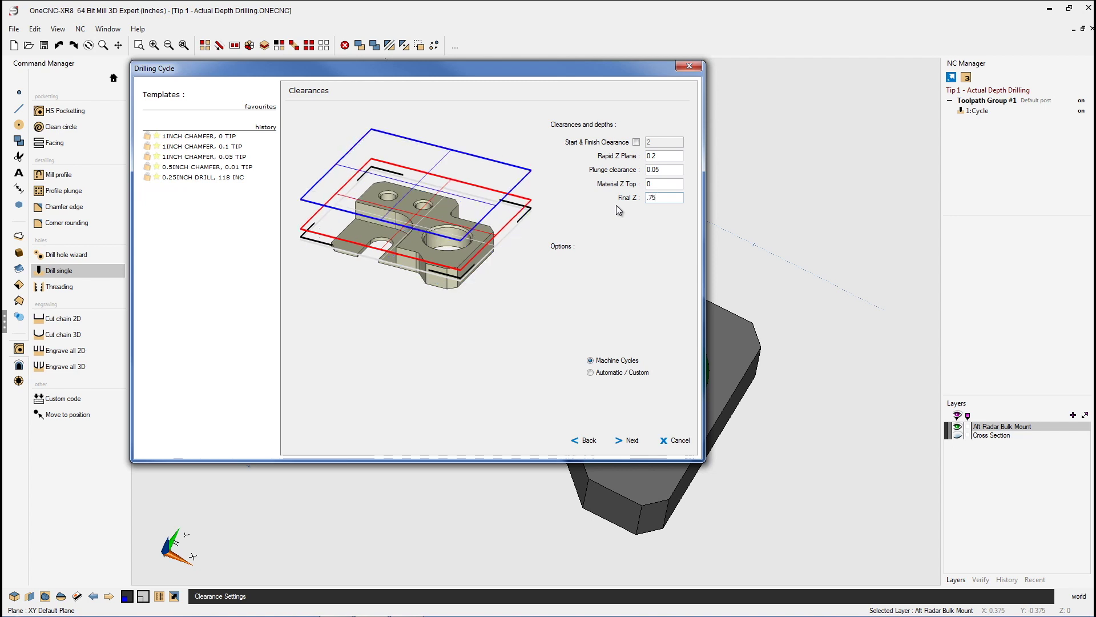
text(/2)
key(Return)
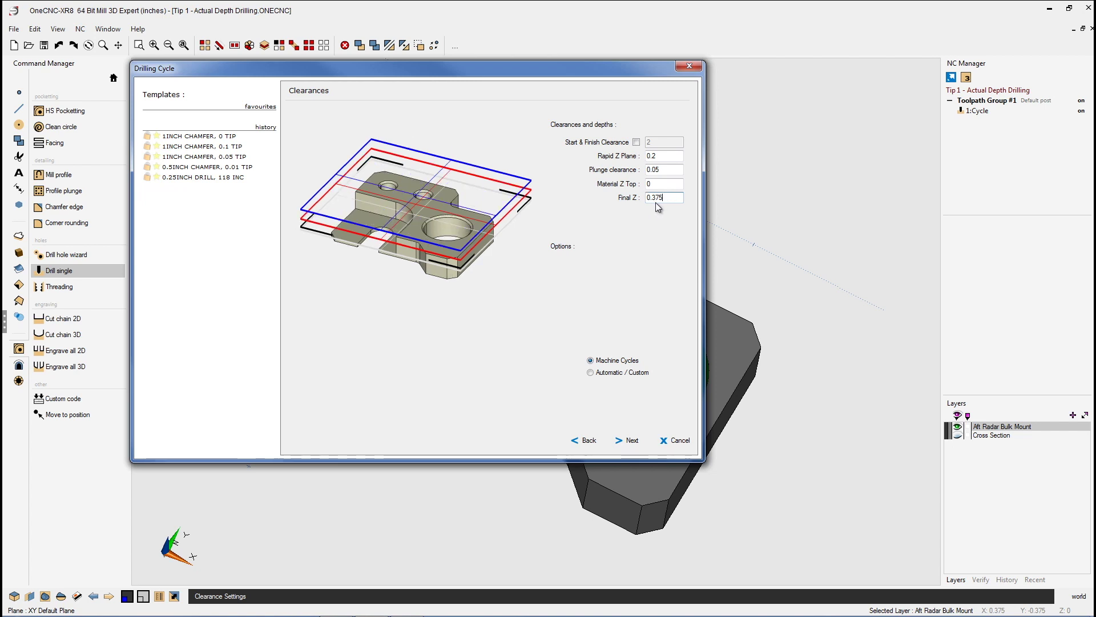
text(+)
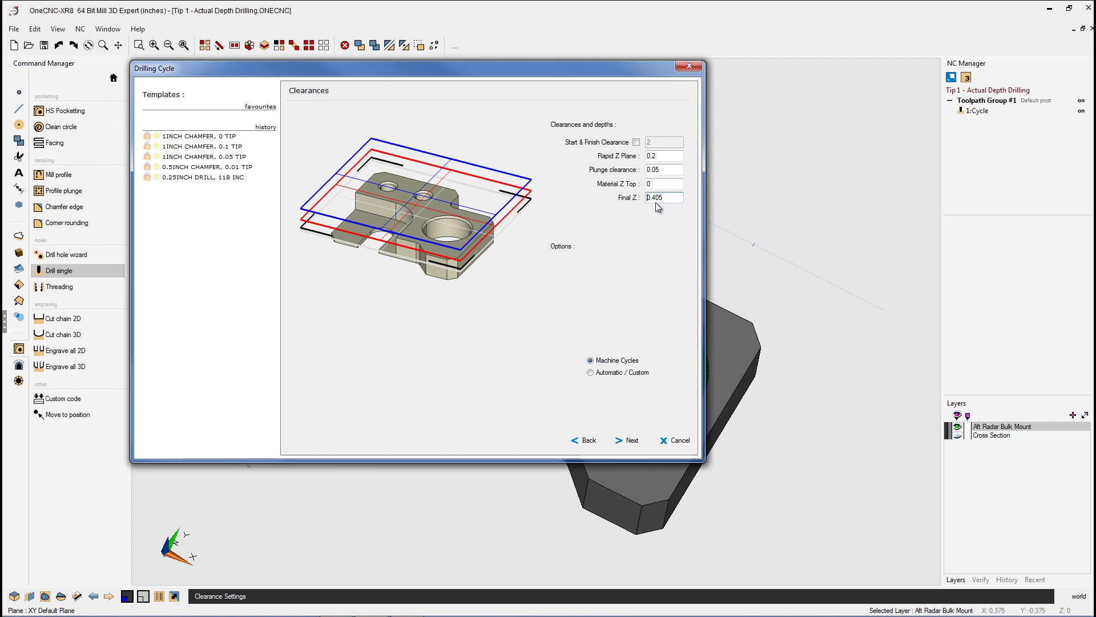
text(-)
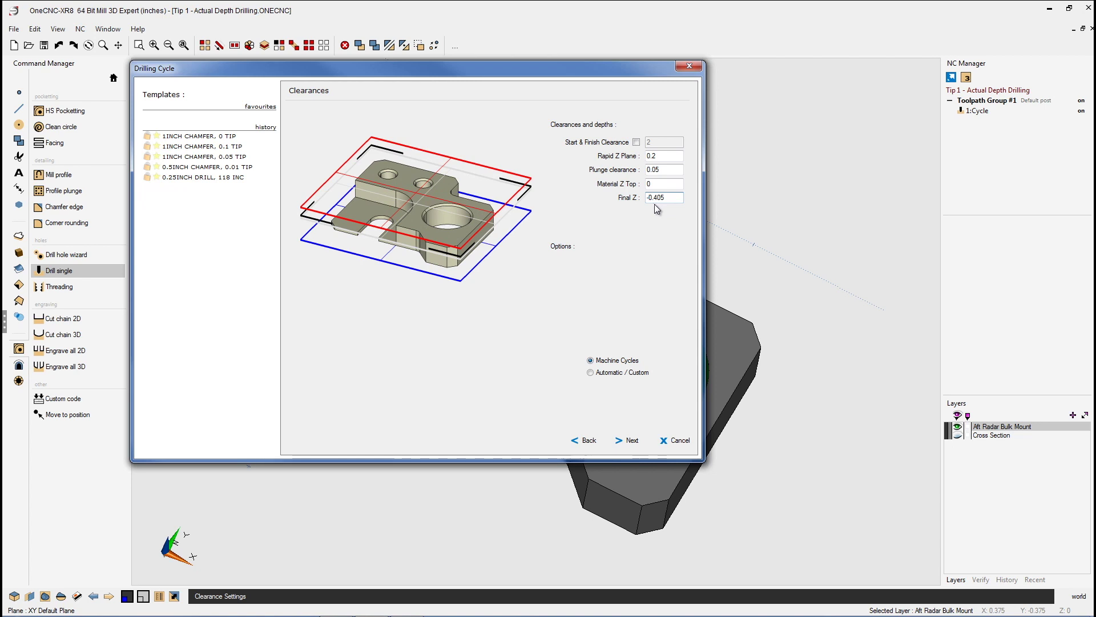
- Set the 1INCH CHAMFER tool's tip diameter to .25 for 2:Cycle
click(590, 440)
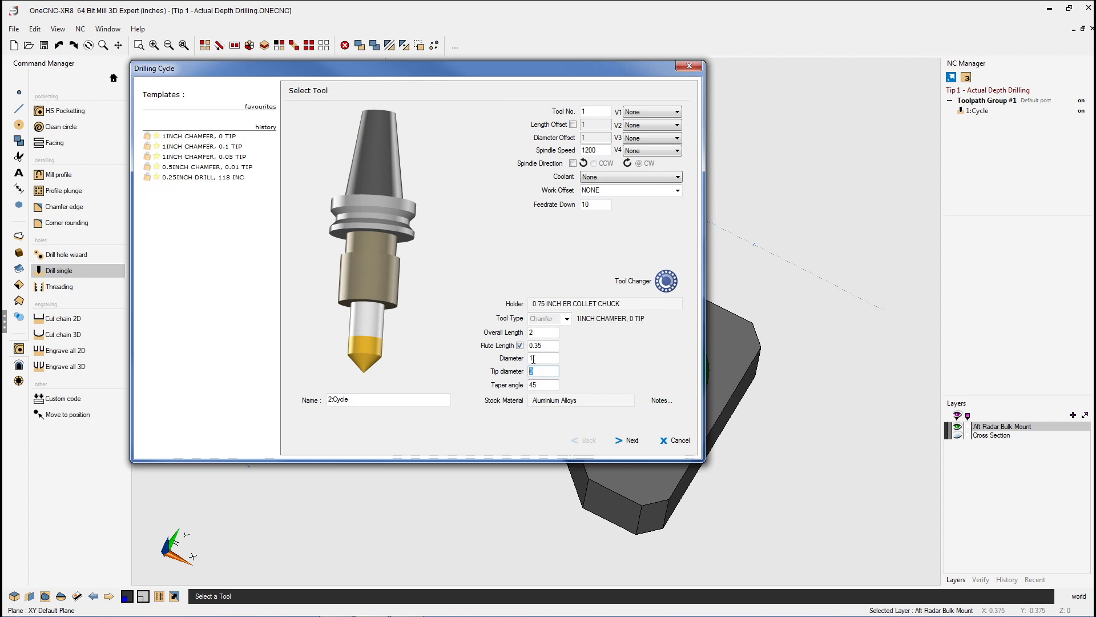
text(.25)
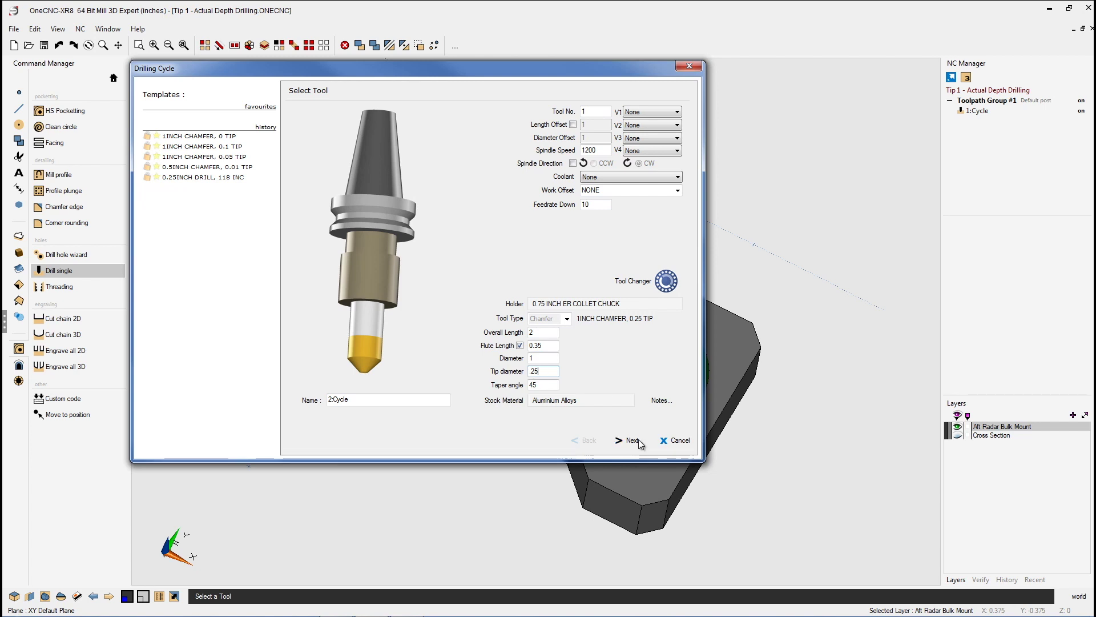
- Append +.125 to the Final Z expression so it evaluates to -0.28, then show the cycles list
click(619, 439)
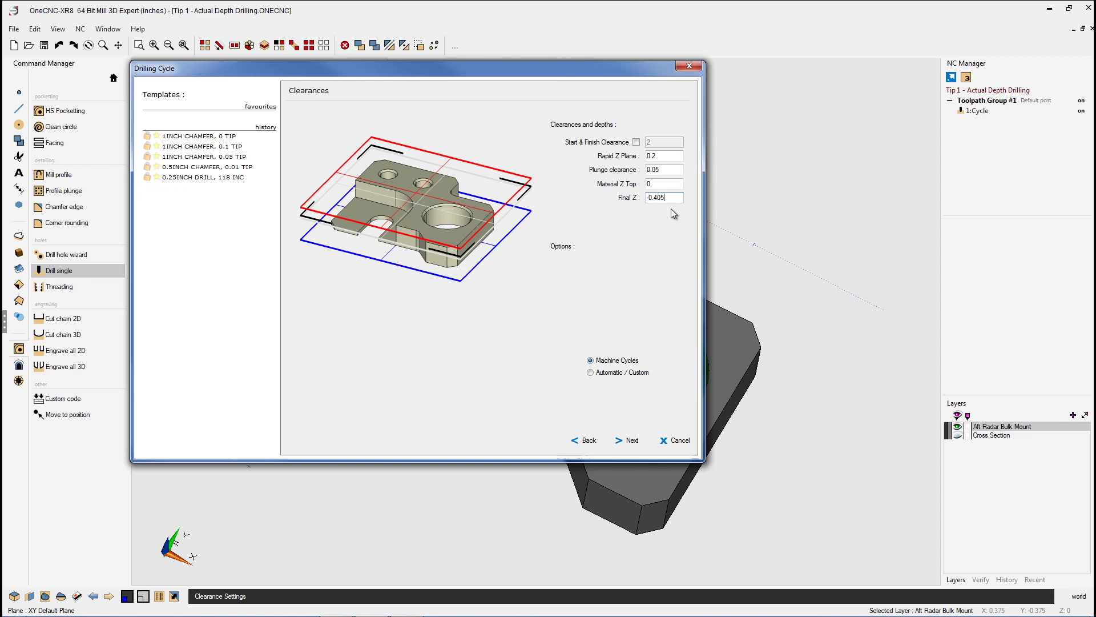
text(+.125)
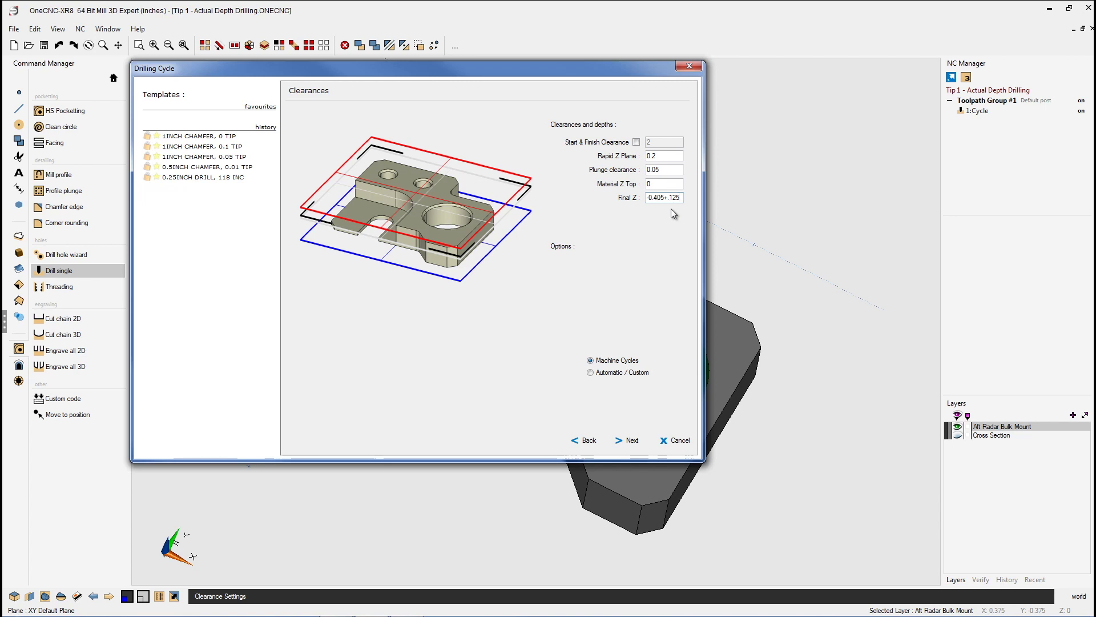
key(Return)
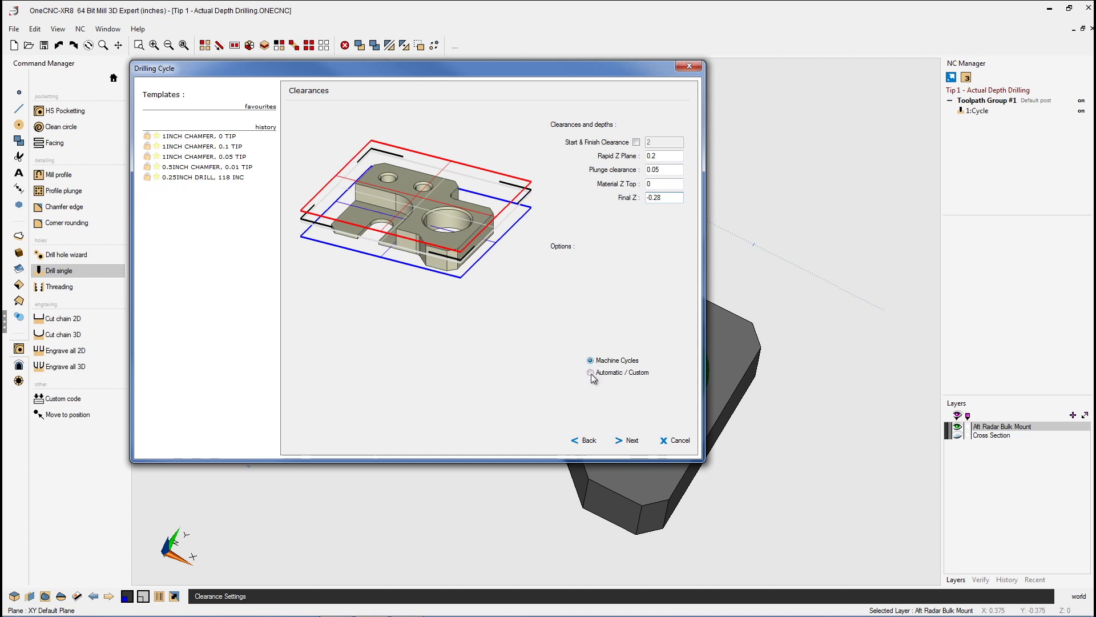
click(630, 440)
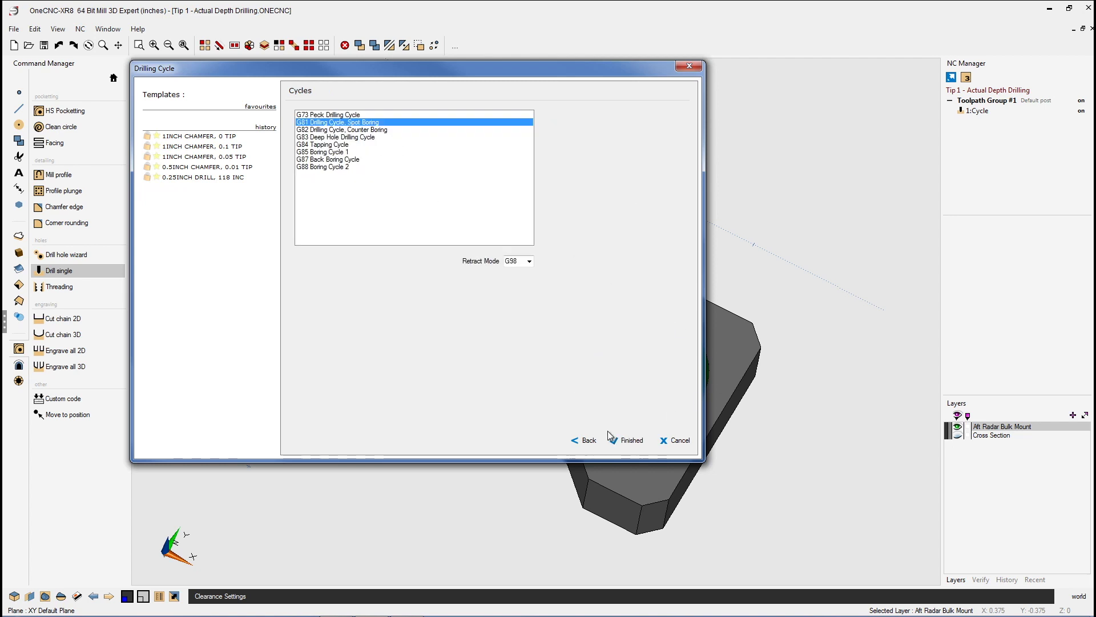
- Finish the second G81 cycle on the large hole and orbit to inspect the toolpaths
click(631, 440)
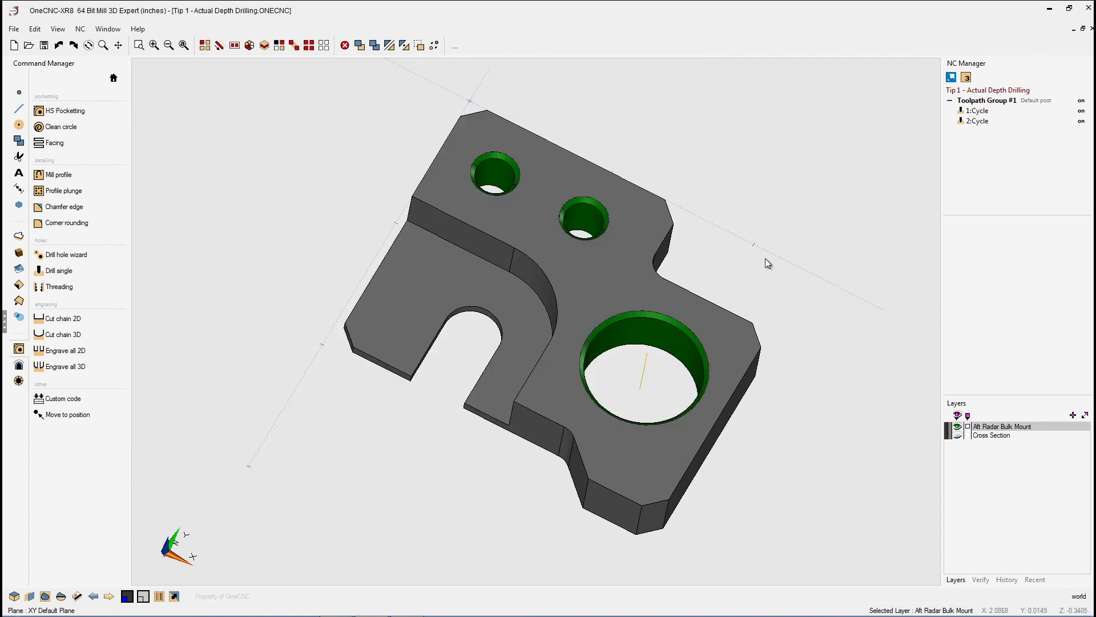
middle_drag(615, 289, 636, 261)
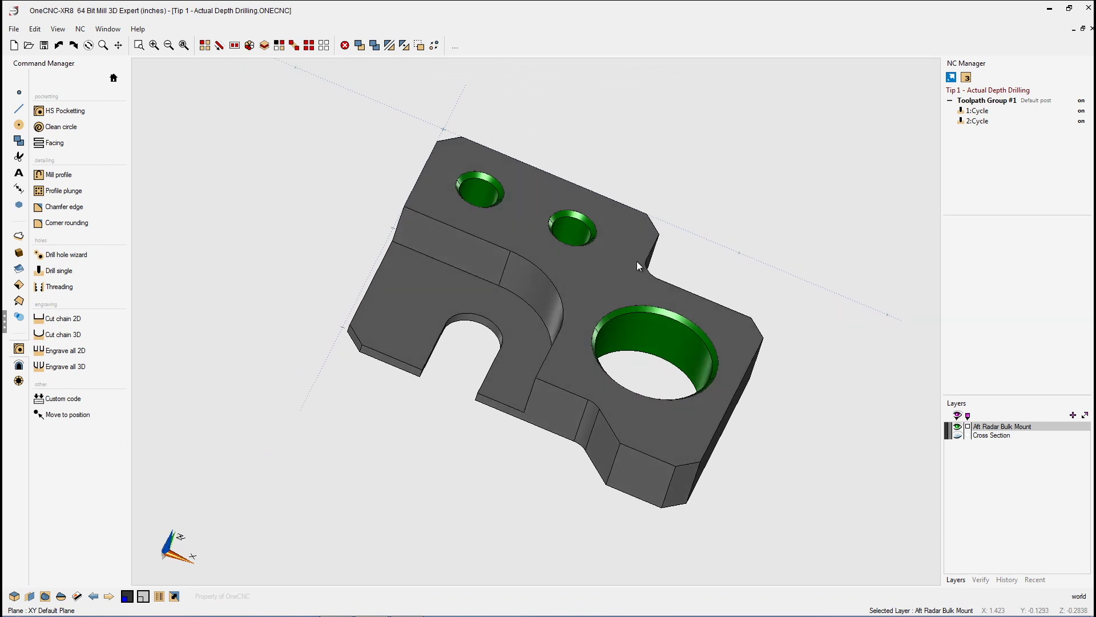